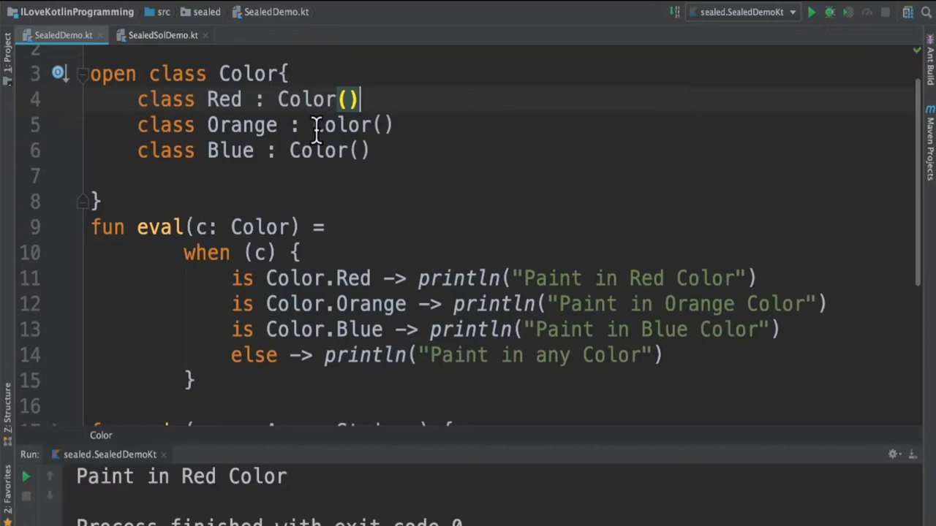
Compare the sealed Color in SealedSolDemo.kt with the open Color in SealedDemo.kt and show its usages.
left_click(141, 35)
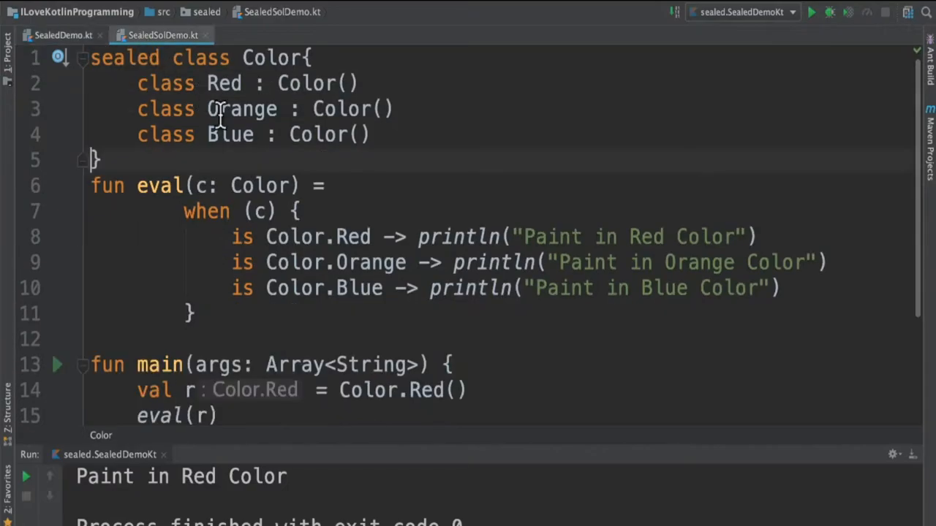
double_click(128, 59)
left_click(73, 35)
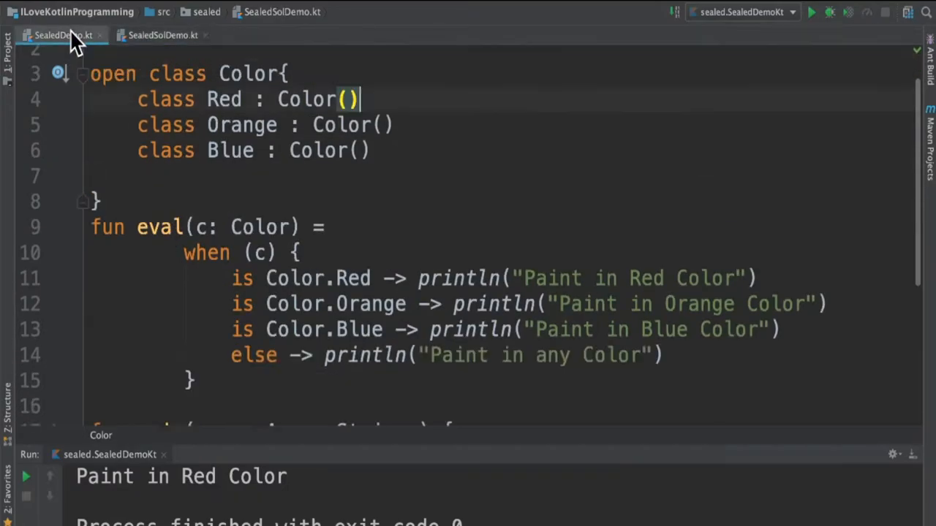
double_click(249, 73)
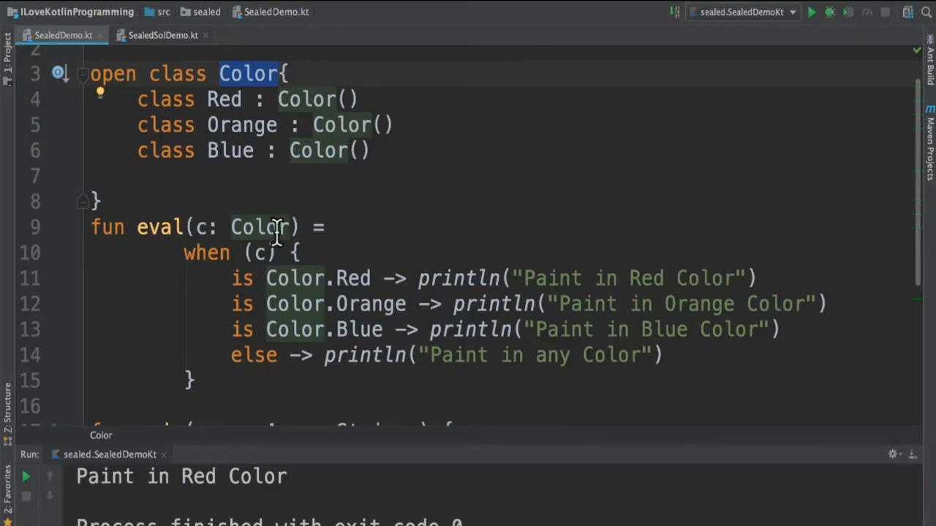
scroll(257, 175, "down", 1)
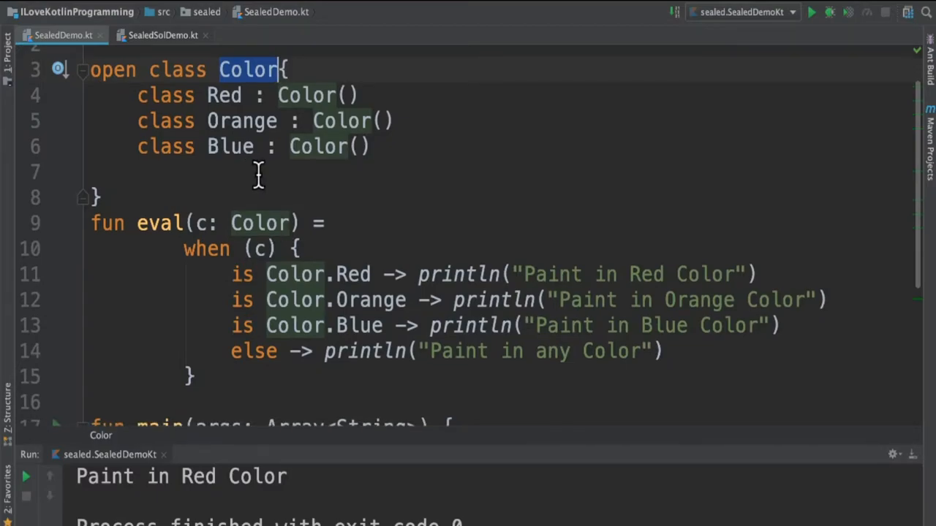
Add the subclasses class Pink : Color() and class Black : Color() inside the open Color class.
left_click(257, 176)
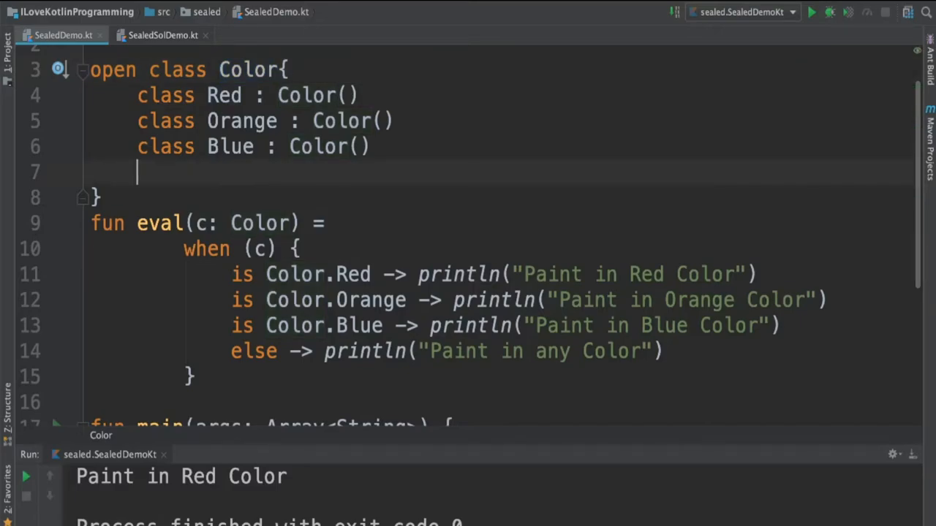
type("class Pink : Color()     class Black : Color()")
left_click(245, 192)
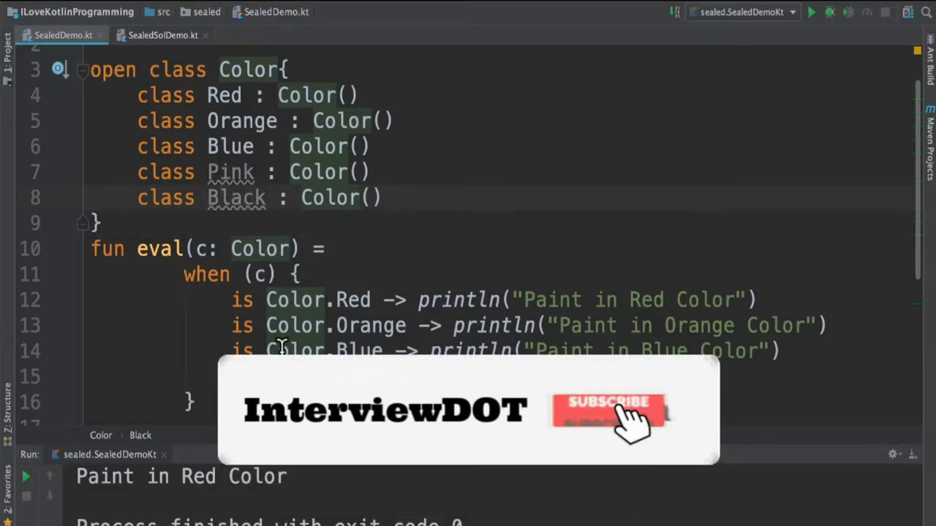
scroll(281, 349, "down", 4)
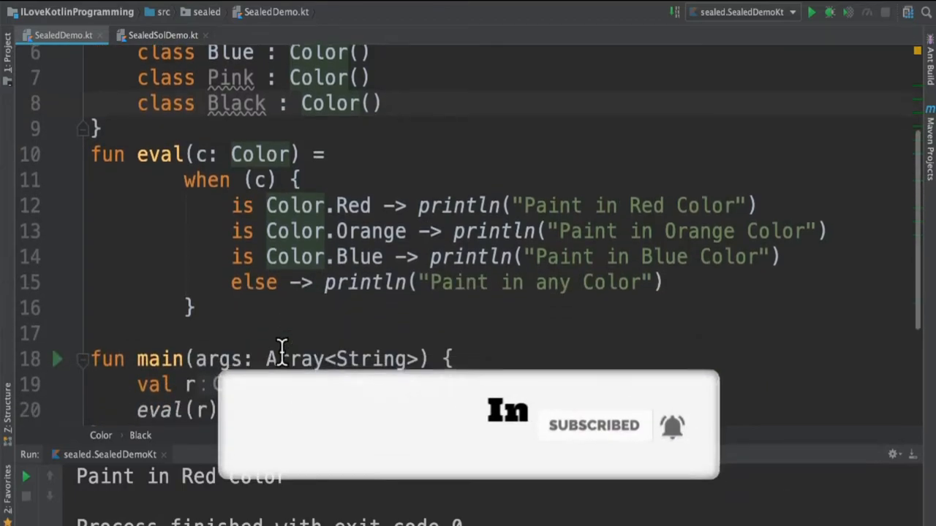
Select Red in main so it can be replaced with Black.
double_click(406, 385)
type("Black(")
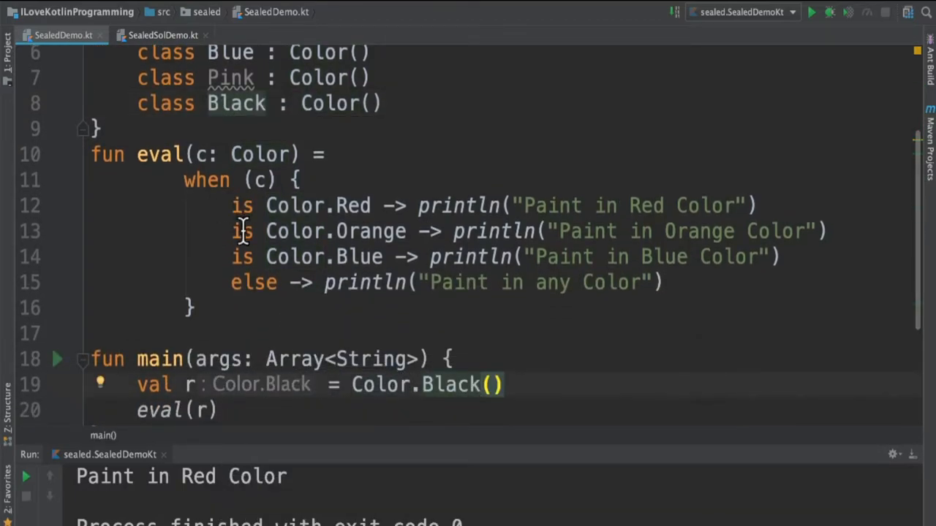
scroll(497, 300, "up", 3)
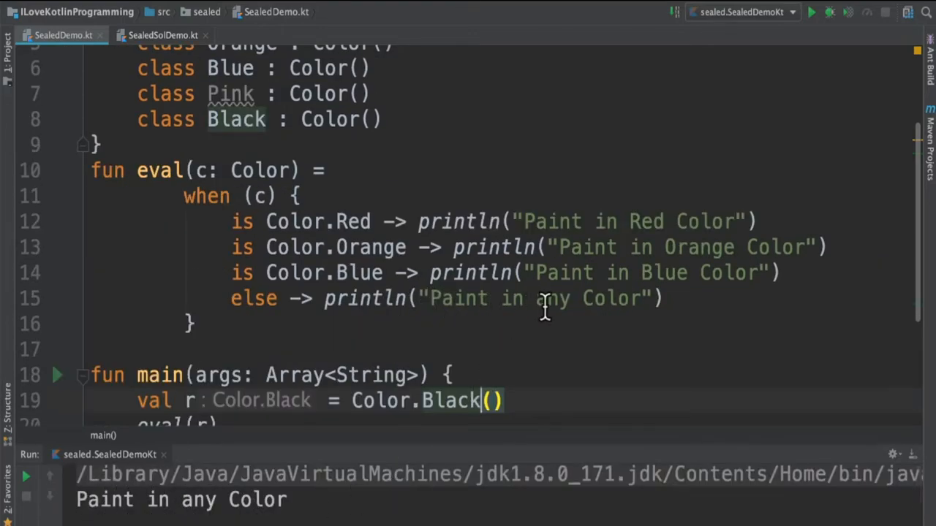
scroll(545, 307, "up", 3)
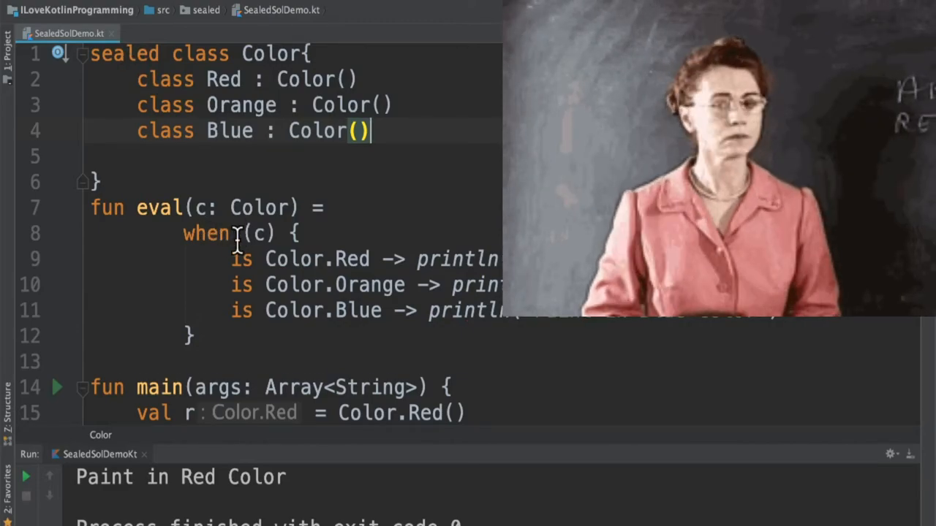
scroll(235, 243, "down", 2)
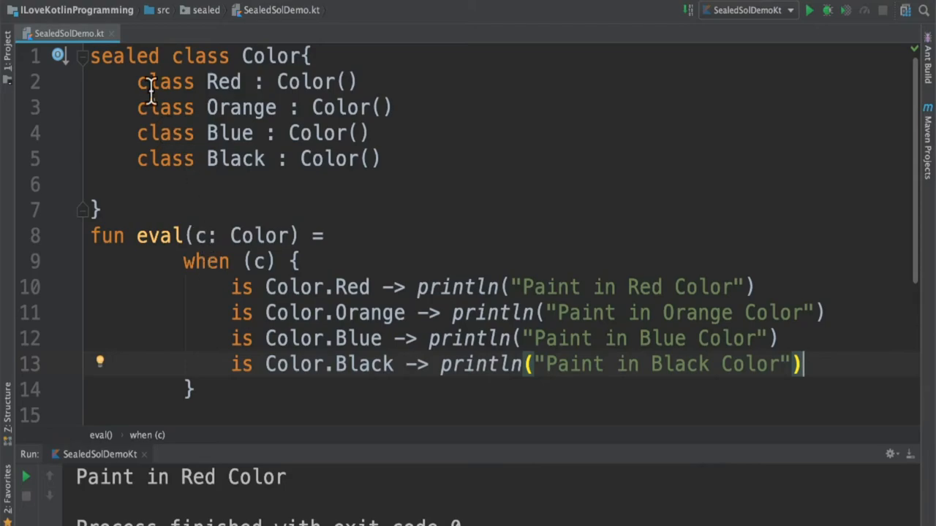
Replace Color.Red() with Color.Black() in SealedSolDemo.kt's main and run to print "Paint in Black Color".
double_click(134, 56)
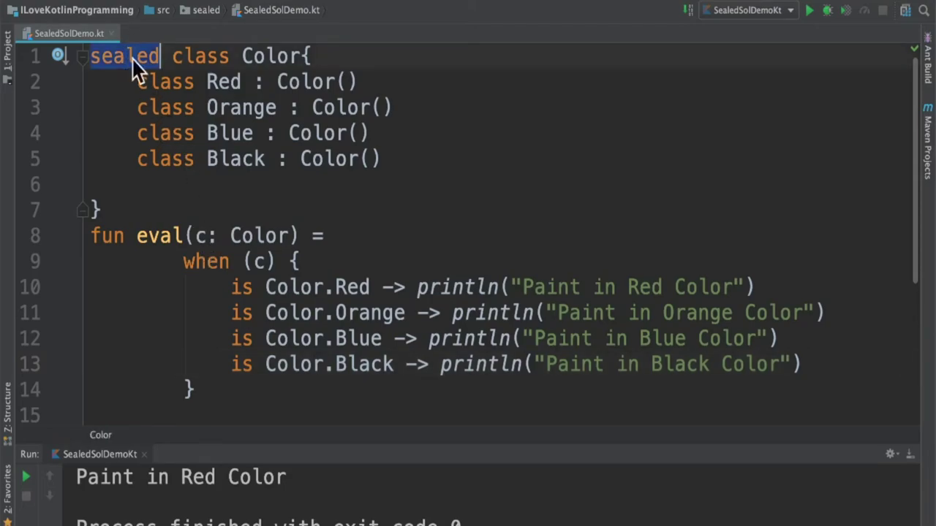
left_click(302, 260)
scroll(439, 278, "down", 3)
double_click(425, 233)
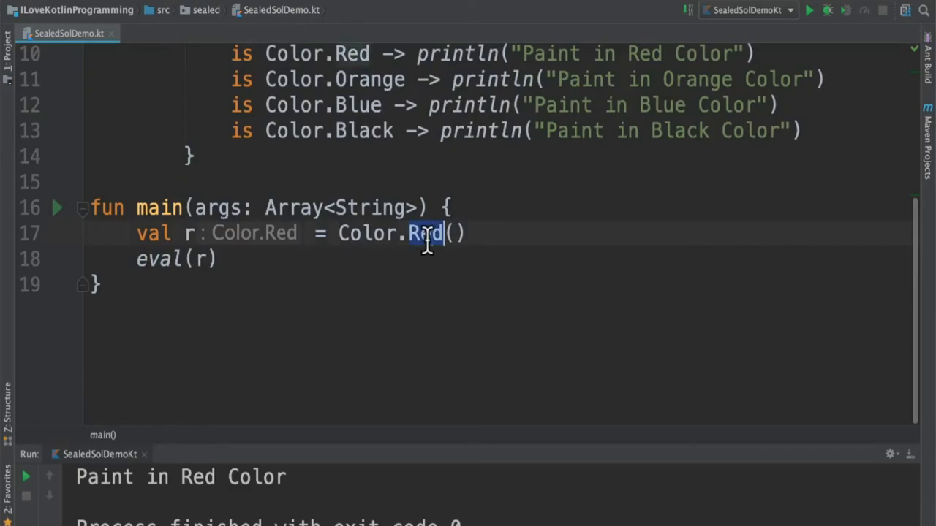
type("Bl")
key("Return")
left_click(809, 10)
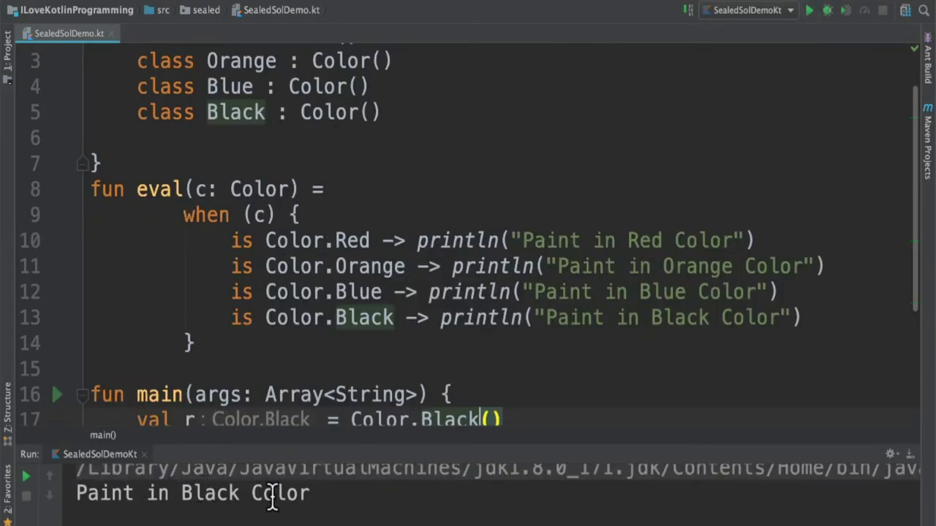
scroll(292, 292, "up", 2)
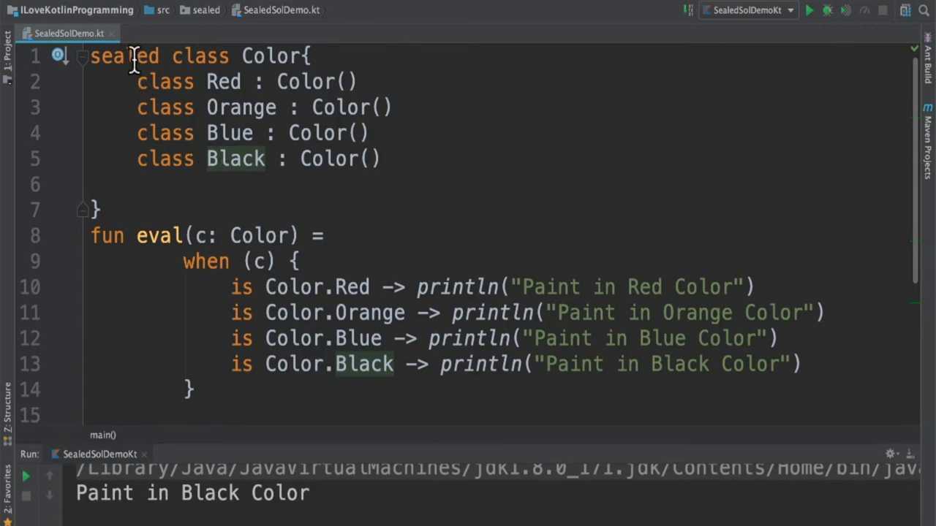